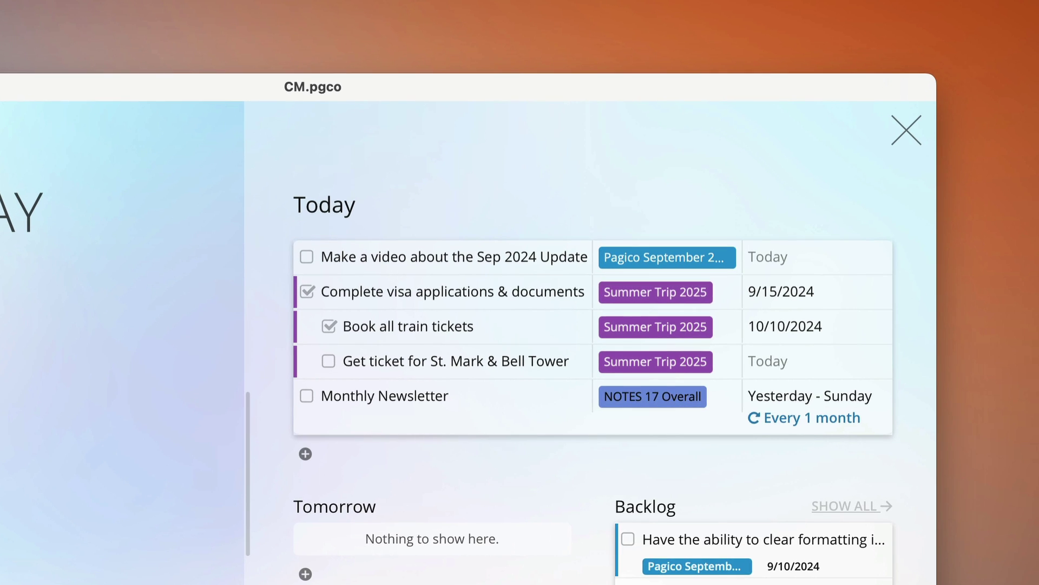
Add subtask VoiceOver due 4pm in Pagico September 2024 Update
{"action": "key", "text": "Return"}
{"action": "type", "text": "voiceover"}
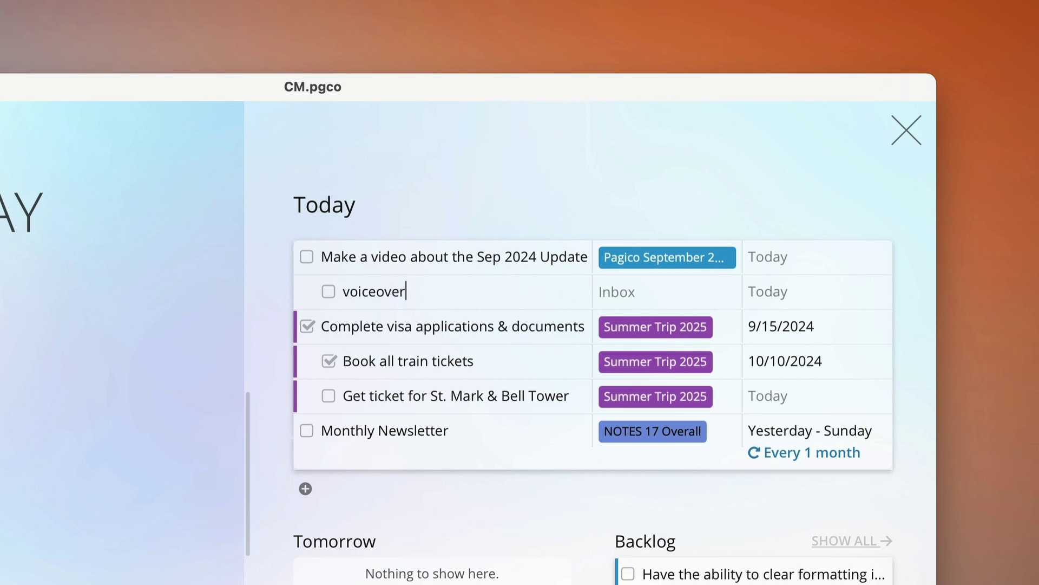
{"action": "type", "text": "sep"}
{"action": "key", "text": "Return"}
{"action": "type", "text": "4pm"}
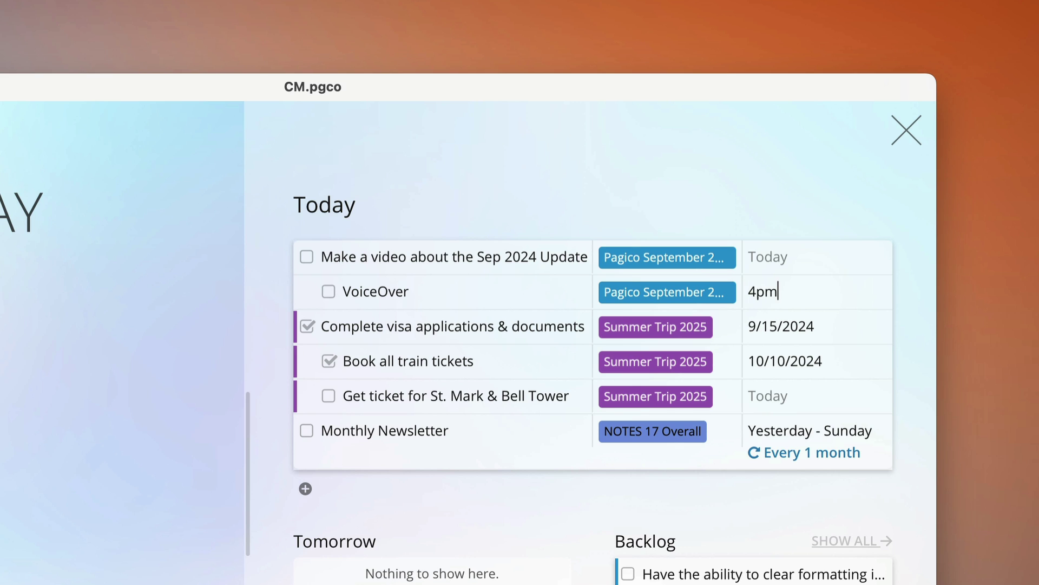
{"action": "key", "text": "Return"}
{"action": "type", "text": "Screen recording 3pm"}
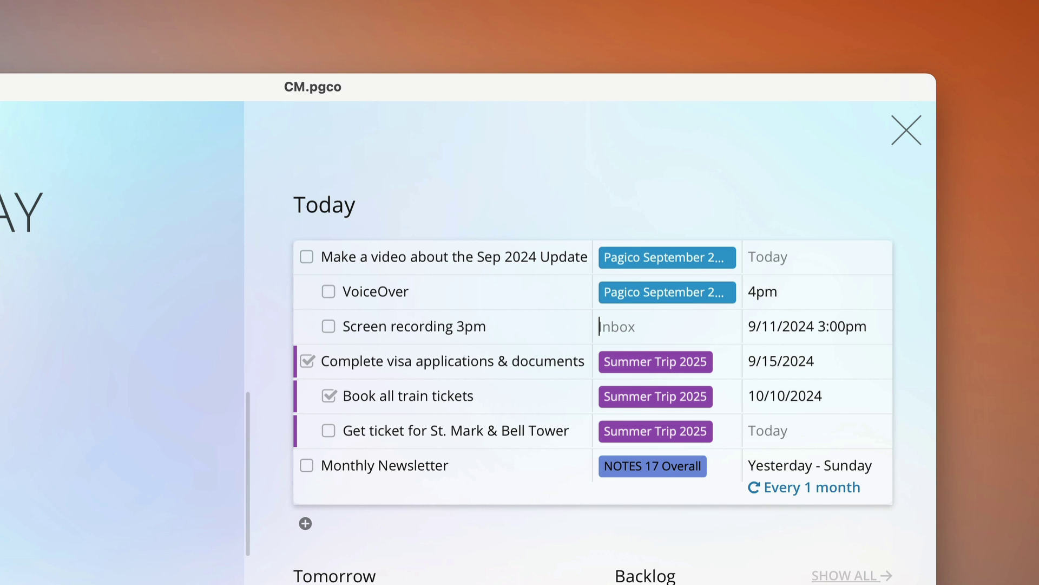
Add 'Screen recording 3pm' to the same project, nested under the video task
{"action": "type", "text": "sep"}
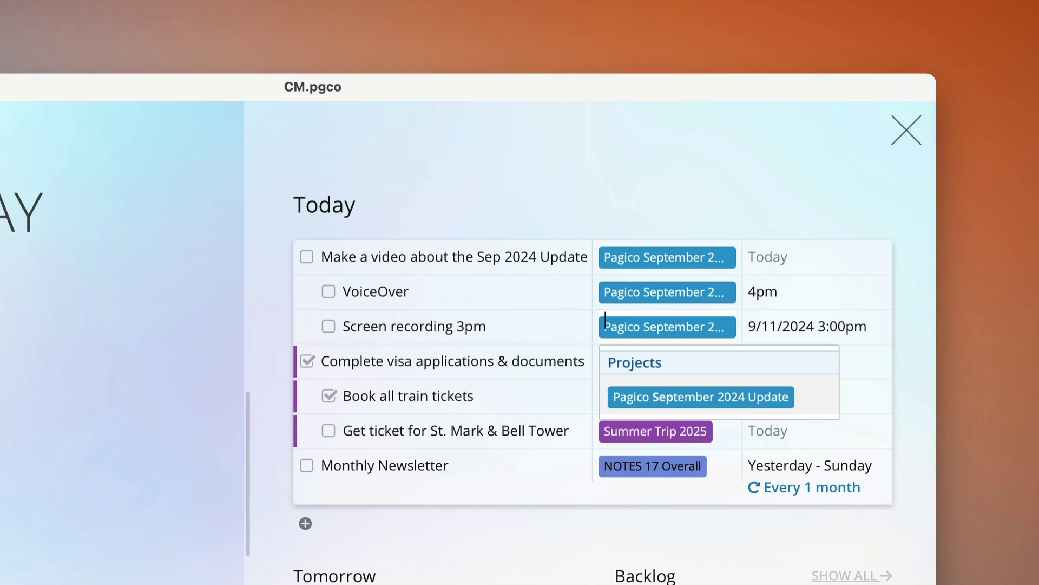
{"action": "key", "text": "Return"}
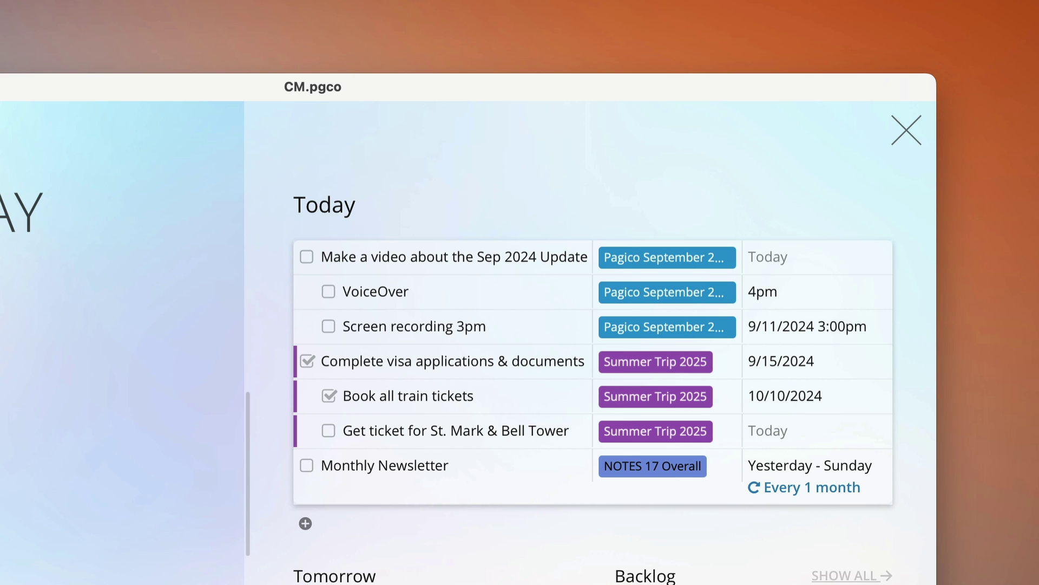
{"action": "key", "text": "super+bracketleft"}
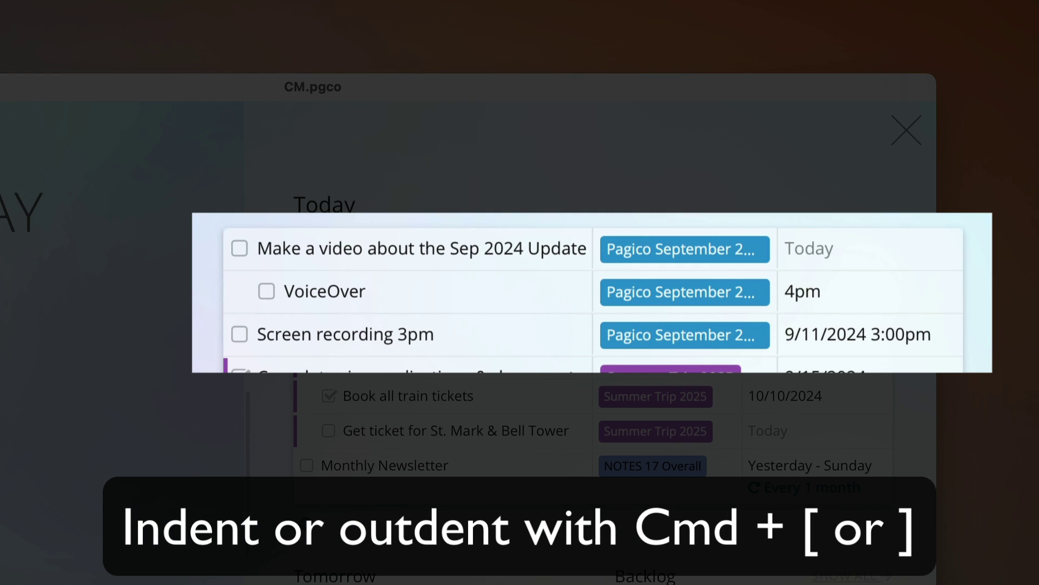
{"action": "key", "text": "super+bracketright"}
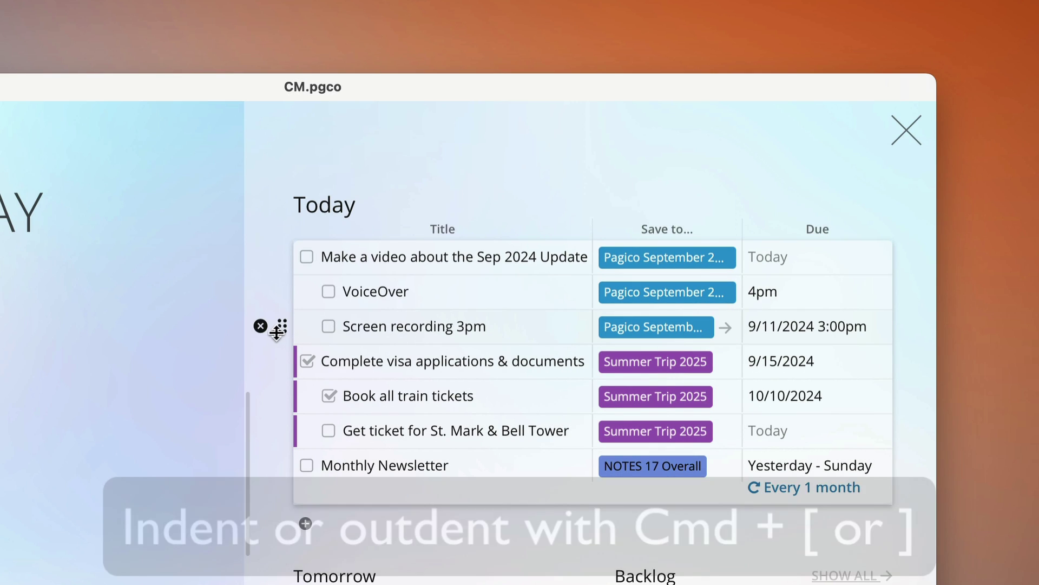
Put Screen recording above VoiceOver and move Set up ACH for parents' HOA from Backlog to Tomorrow
{"action": "left_click_drag", "start_coordinate": [280, 326], "coordinate": [301, 292]}
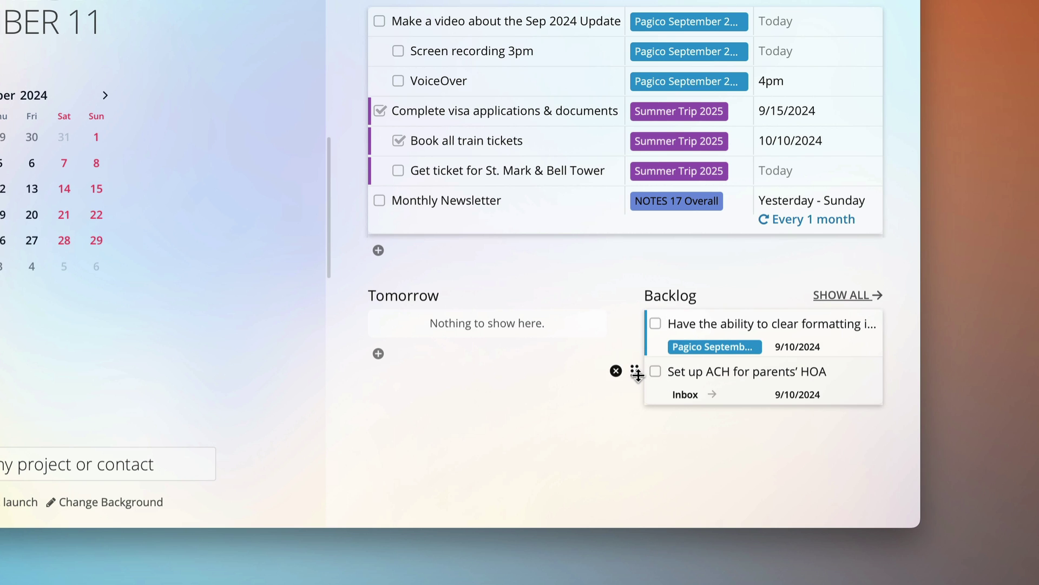
{"action": "mouse_move", "coordinate": [637, 373]}
{"action": "left_mouse_down"}
{"action": "mouse_move", "coordinate": [529, 372]}
{"action": "mouse_move", "coordinate": [394, 333]}
{"action": "left_mouse_up"}
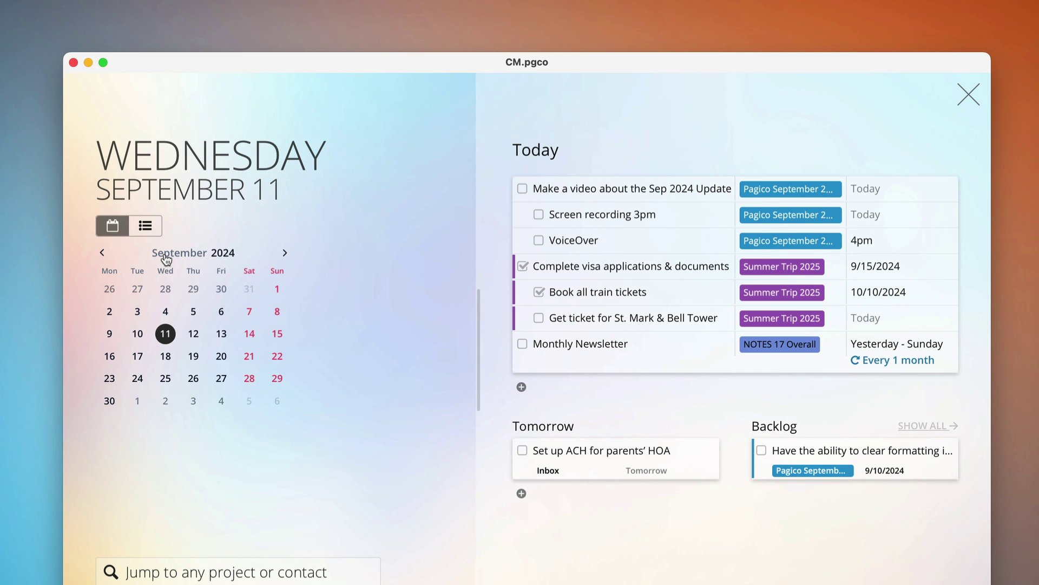
Switch Today to the hourly Wednesday–Thursday schedule, then close and reopen the Today screen
{"action": "left_click", "coordinate": [150, 232]}
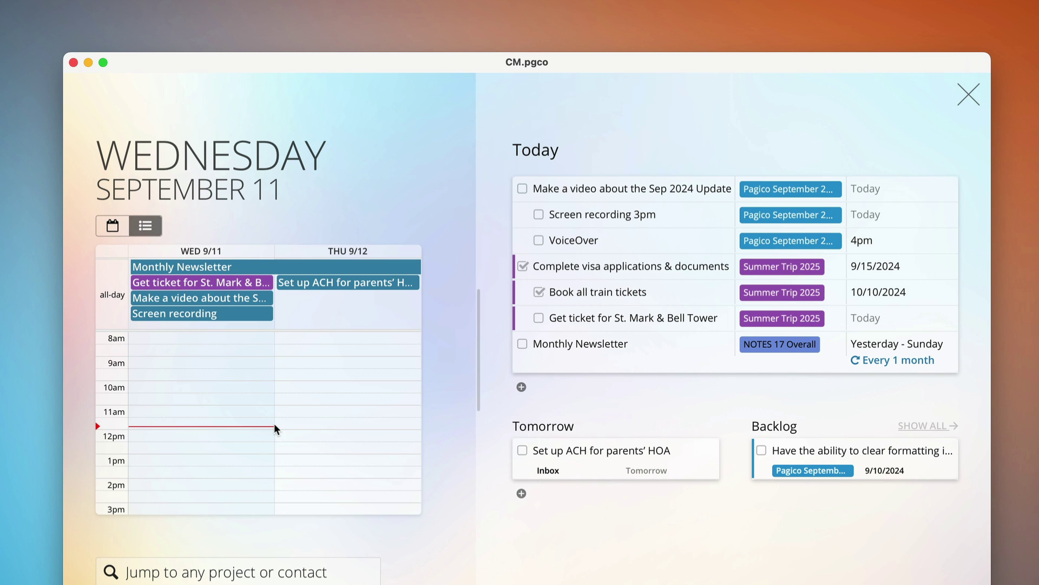
{"action": "scroll", "coordinate": [274, 424], "scroll_direction": "down", "scroll_amount": 3}
{"action": "scroll", "coordinate": [275, 424], "scroll_direction": "down", "scroll_amount": 1}
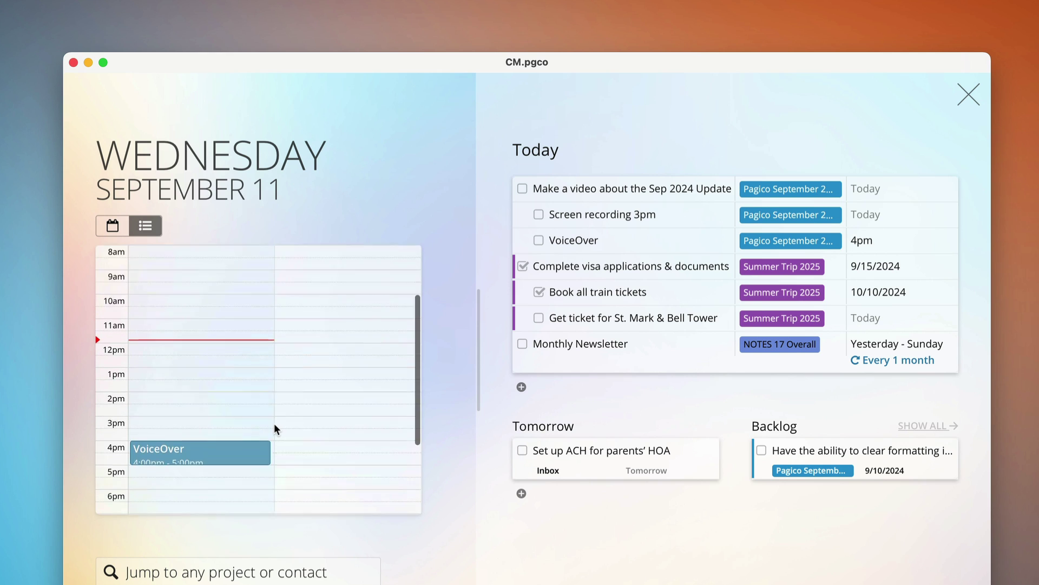
{"action": "scroll", "coordinate": [274, 423], "scroll_direction": "up", "scroll_amount": 4}
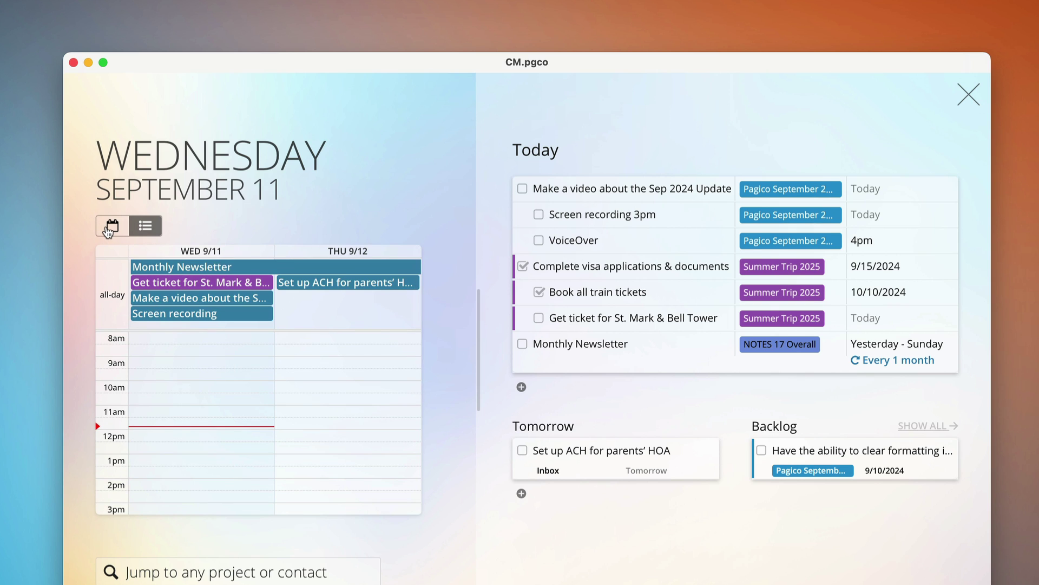
{"action": "left_click", "coordinate": [969, 98]}
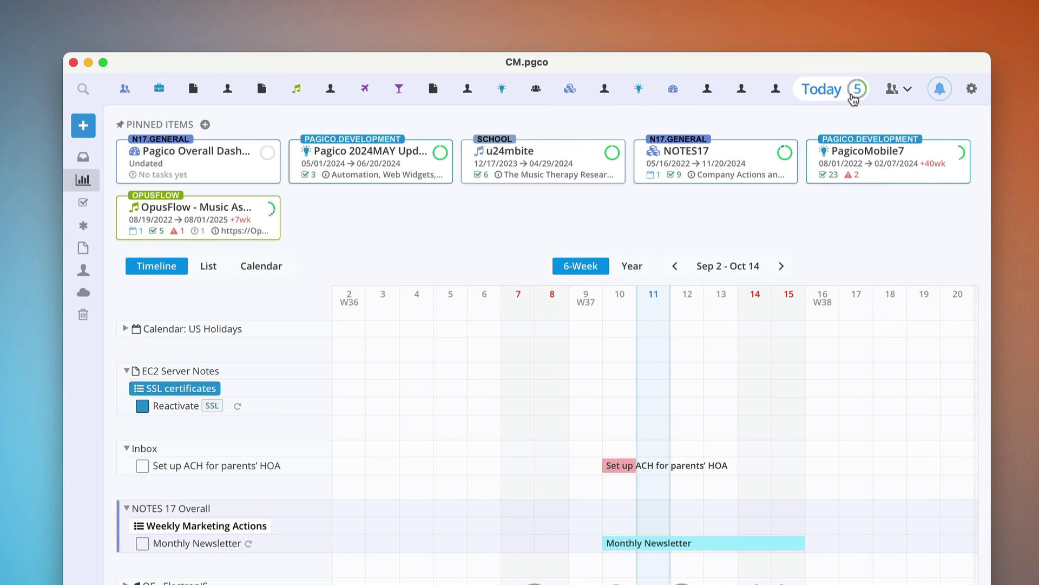
{"action": "left_click", "coordinate": [854, 98]}
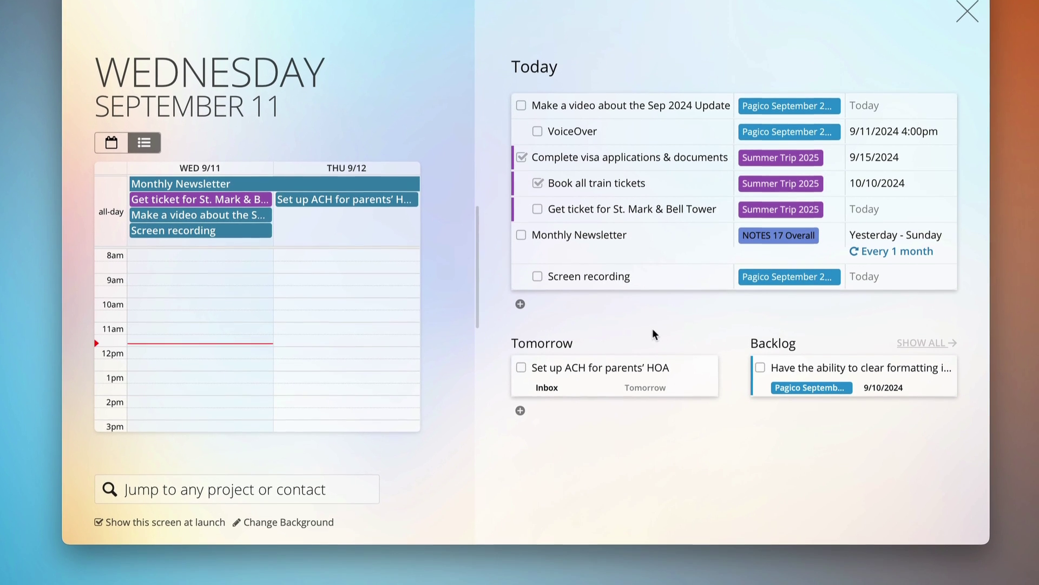
Set the Today screen background to the snowy sunset image with pine trees
{"action": "left_click", "coordinate": [270, 521]}
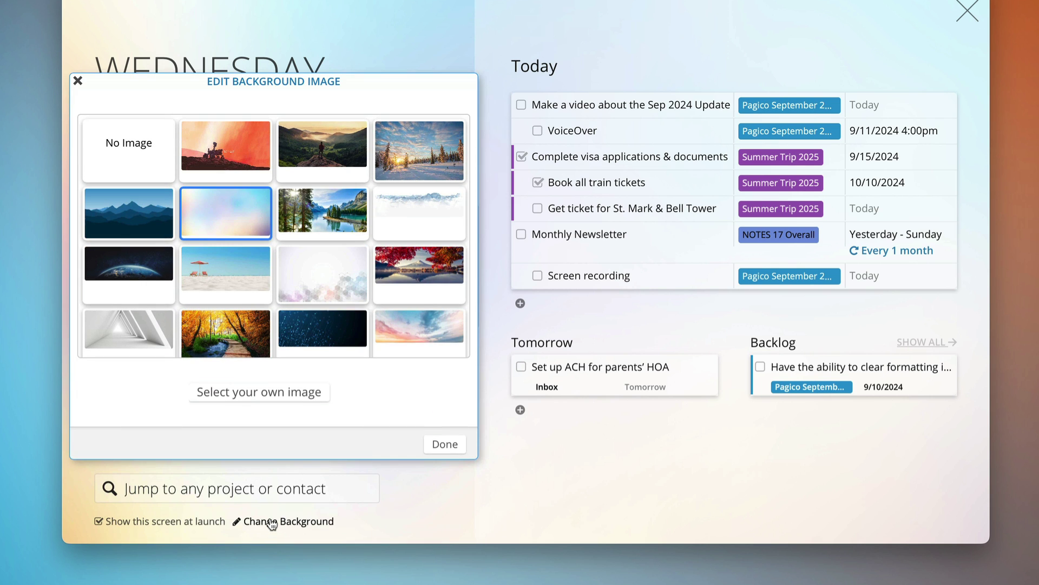
{"action": "scroll", "coordinate": [195, 241], "scroll_direction": "down", "scroll_amount": 2}
{"action": "scroll", "coordinate": [196, 242], "scroll_direction": "down", "scroll_amount": 2}
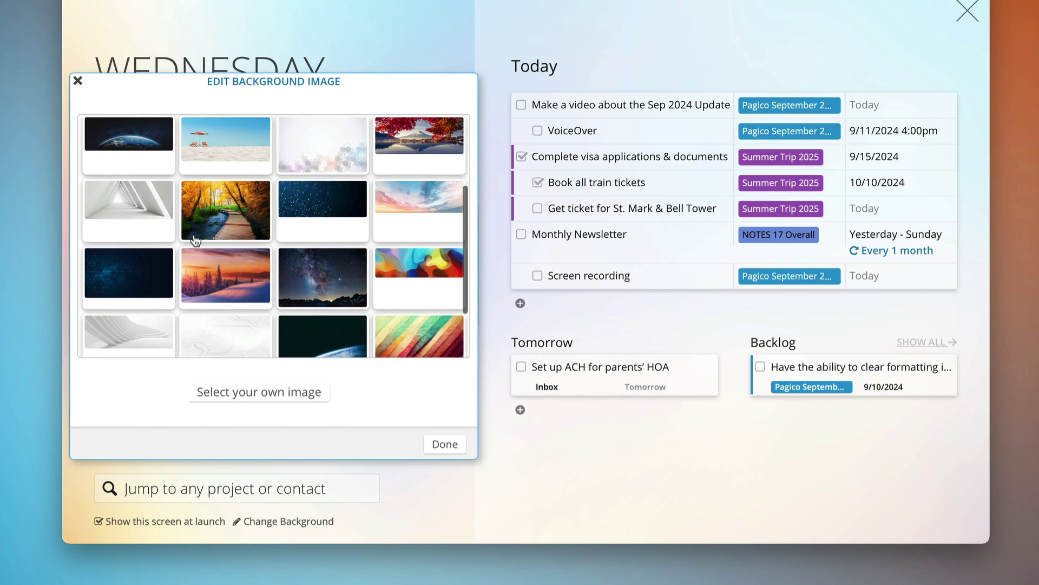
{"action": "scroll", "coordinate": [196, 242], "scroll_direction": "down", "scroll_amount": 1}
{"action": "left_click", "coordinate": [220, 265]}
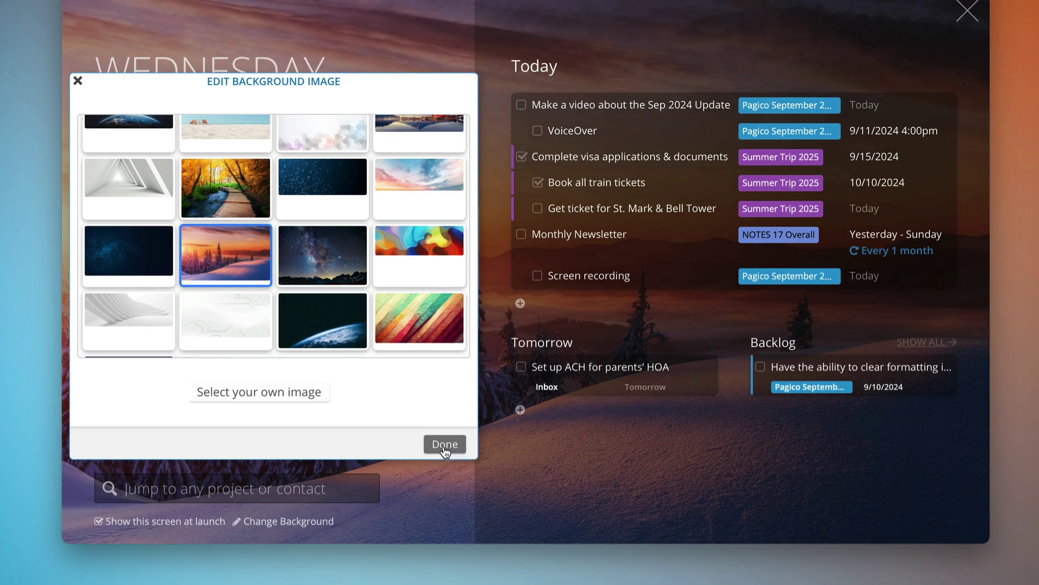
{"action": "left_click", "coordinate": [445, 445]}
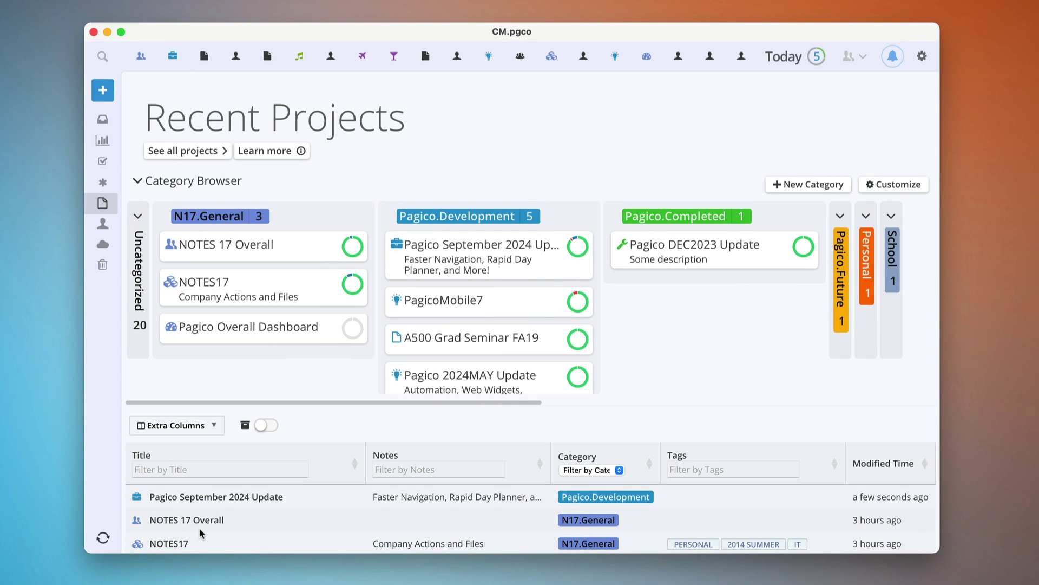
Open the NOTES 17 Overall project, then return to Recent Projects
{"action": "left_click", "coordinate": [197, 521]}
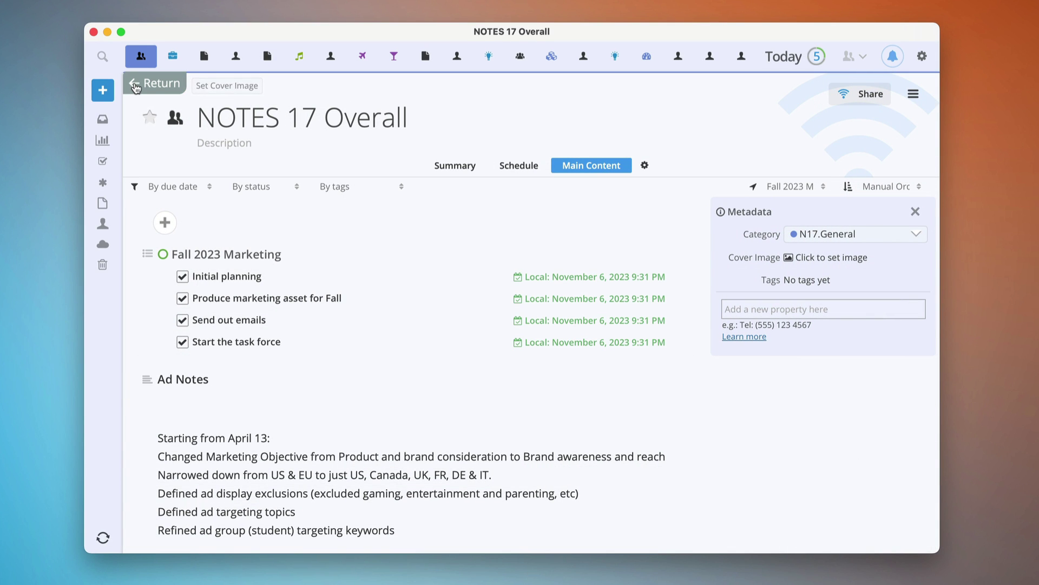
{"action": "left_click", "coordinate": [136, 88]}
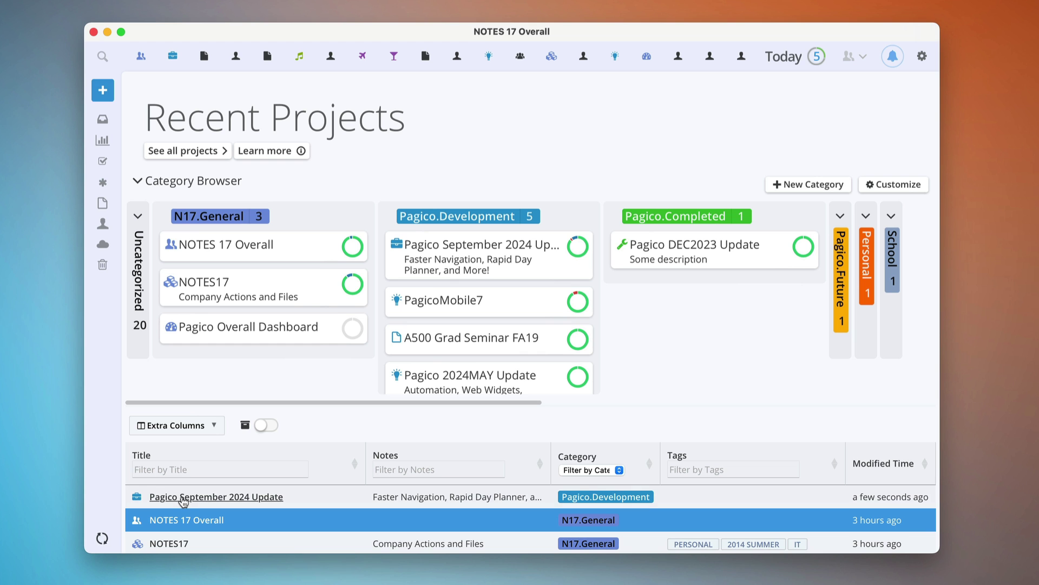
Give the Beta 9 data-loading task a 'Verify PagicoMobile7' link note, then follow the link
{"action": "left_click", "coordinate": [183, 497]}
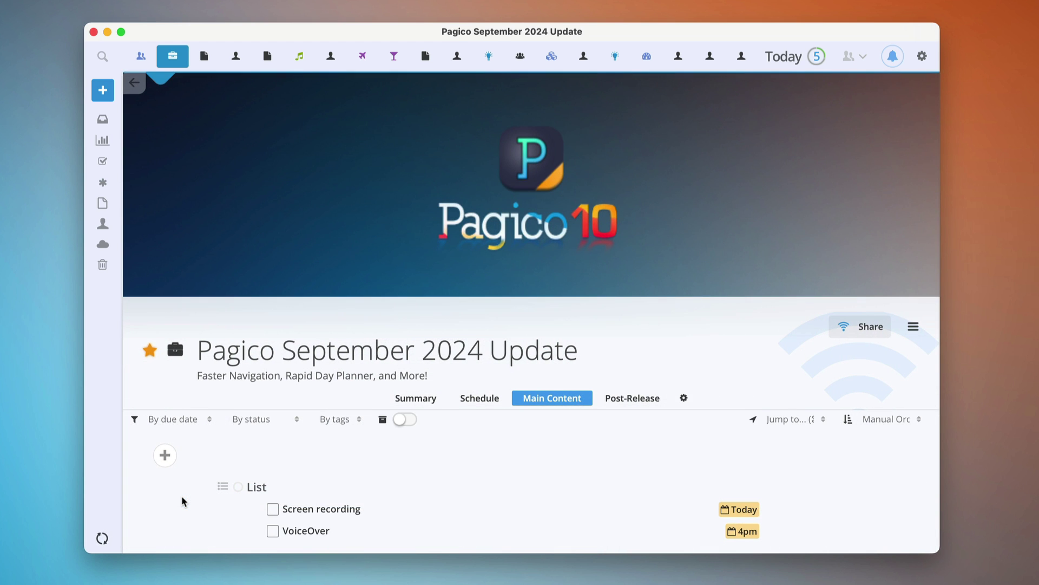
{"action": "scroll", "coordinate": [183, 501], "scroll_direction": "down", "scroll_amount": 5}
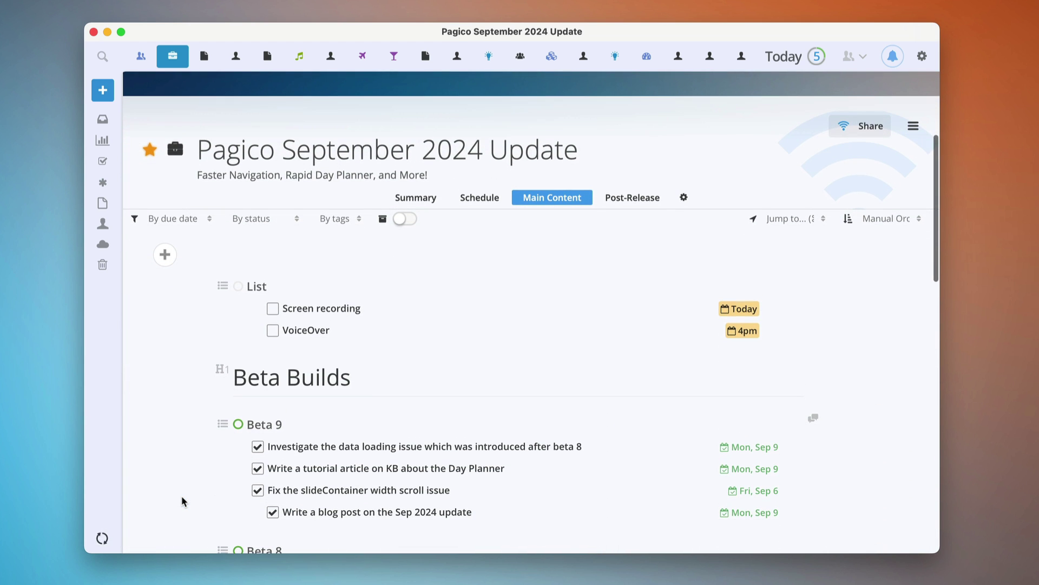
{"action": "mouse_move", "coordinate": [509, 468]}
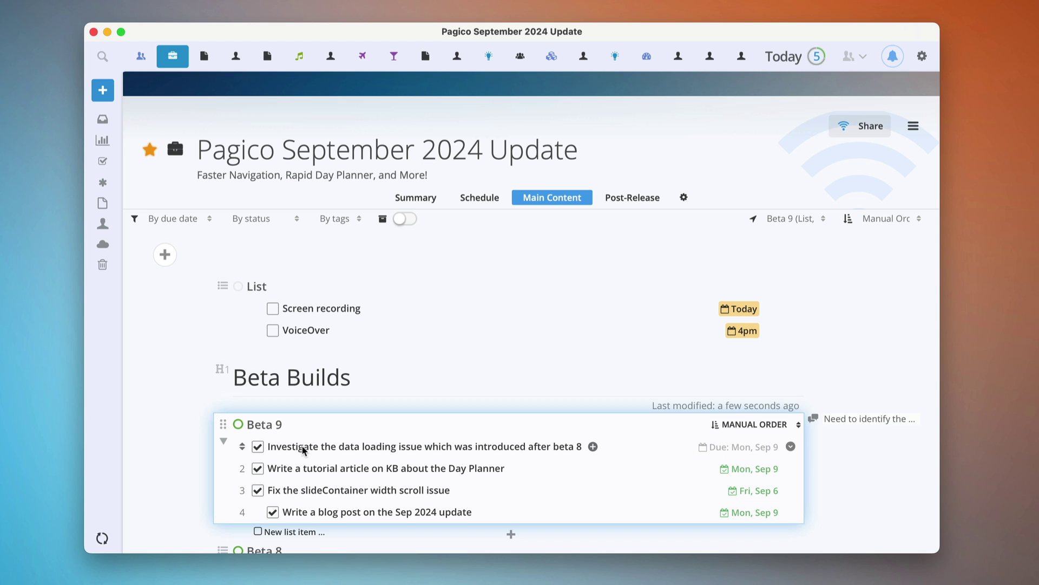
{"action": "left_click", "coordinate": [305, 449]}
{"action": "type", "text": "Verify [P"}
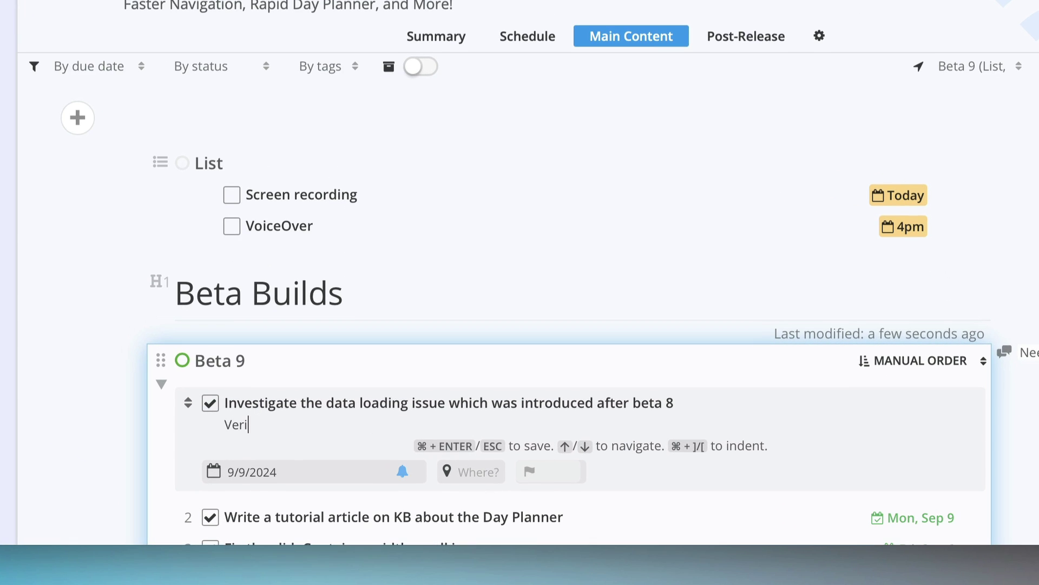
{"action": "type", "text": "a"}
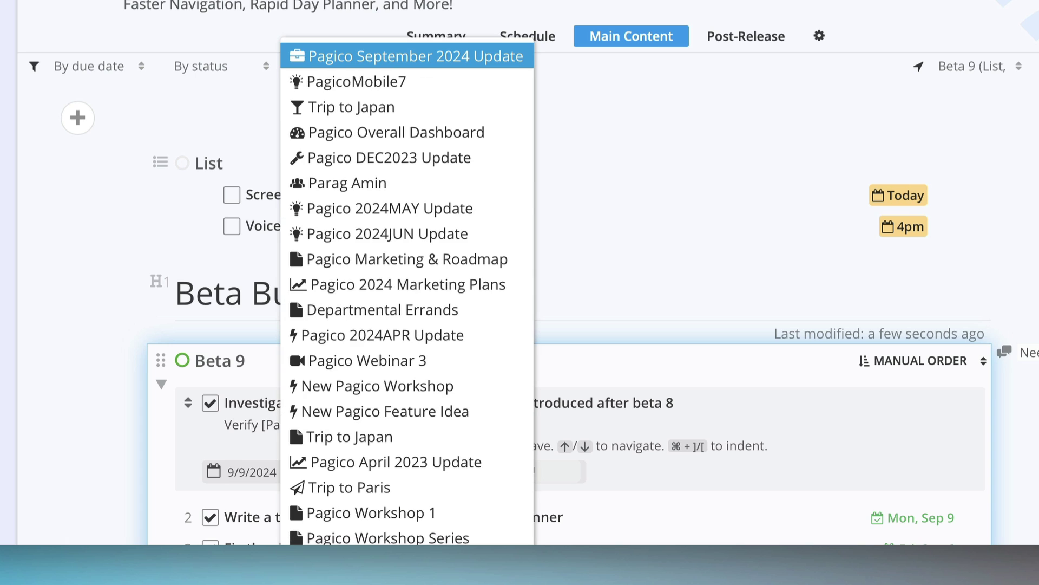
{"action": "key", "text": "Down"}
{"action": "key", "text": "Return"}
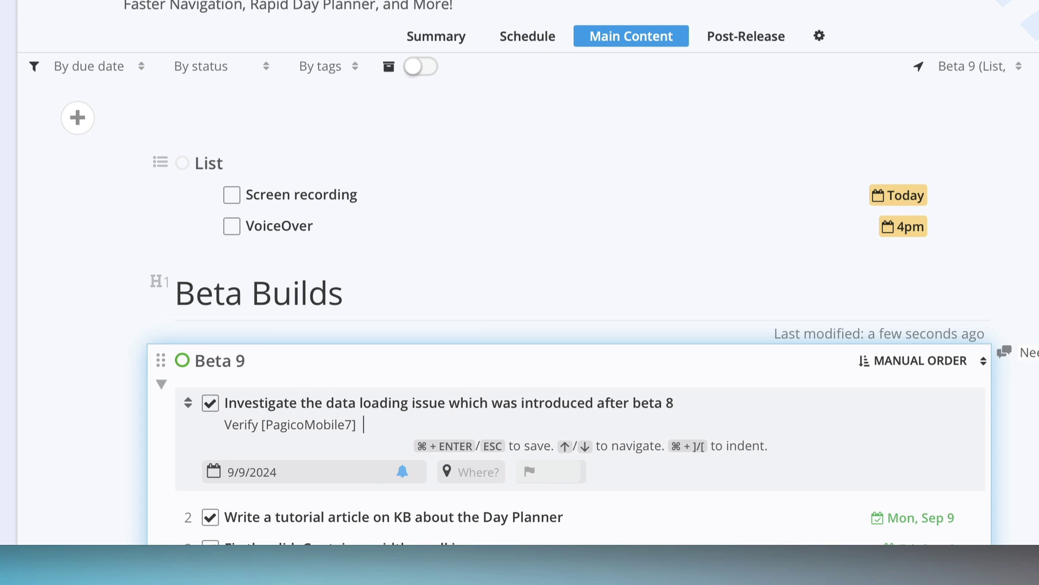
{"action": "key", "text": "Escape"}
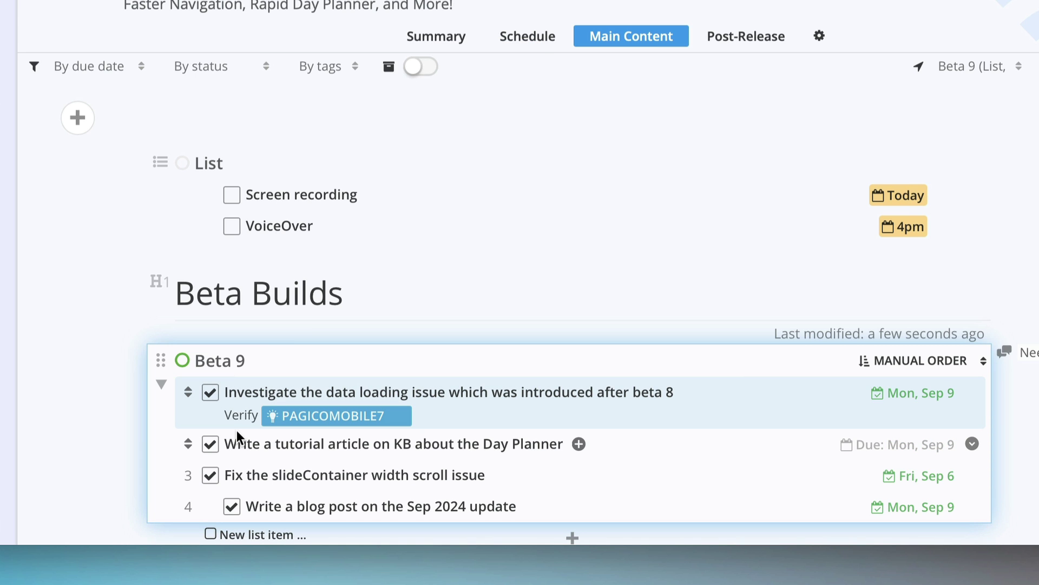
{"action": "left_click", "coordinate": [312, 420]}
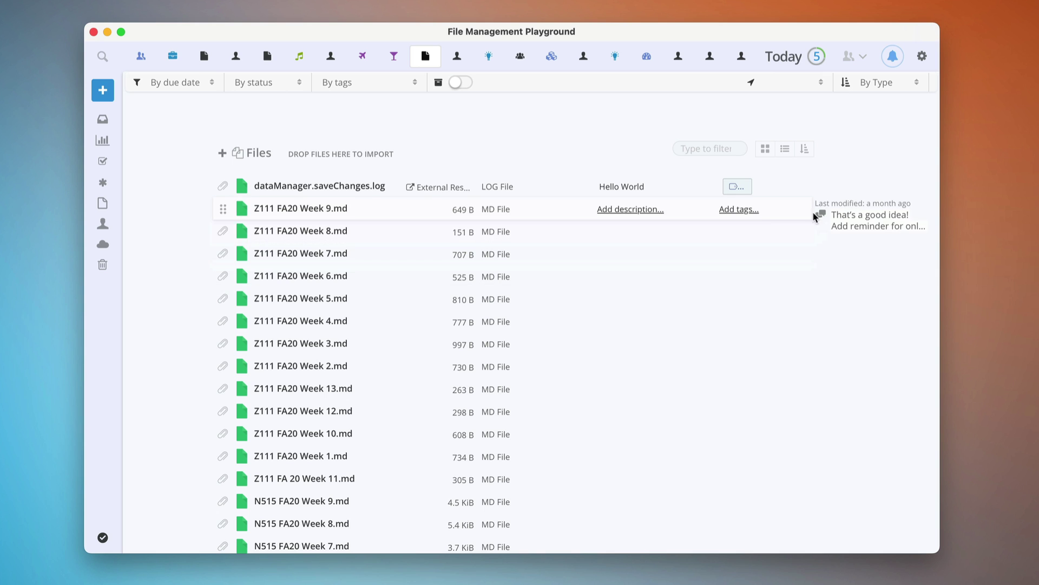
{"action": "mouse_move", "coordinate": [390, 228]}
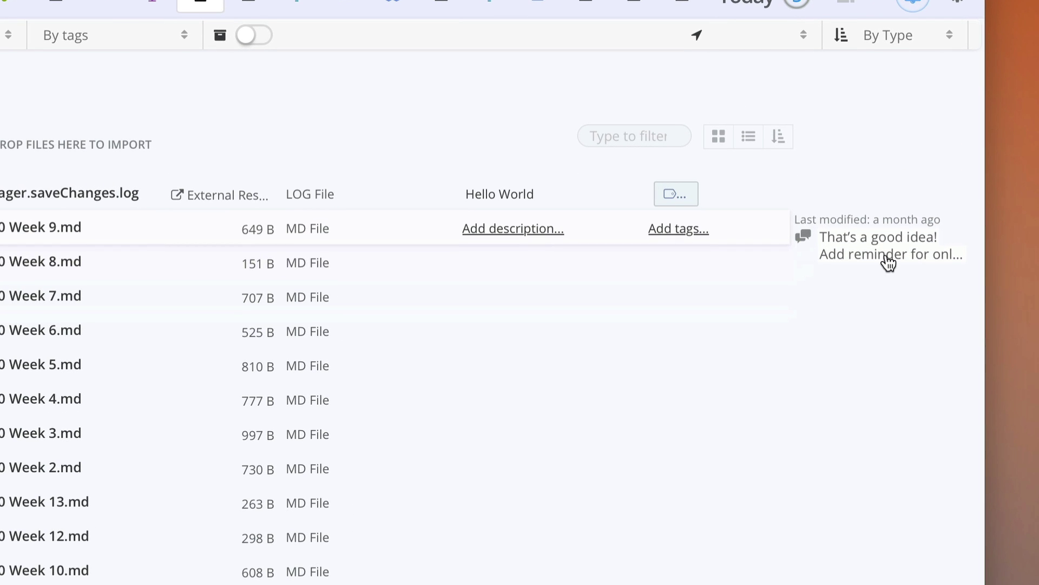
View the comments on Z111 FA20 Week 9.md in File Management Playground
{"action": "left_click", "coordinate": [877, 256]}
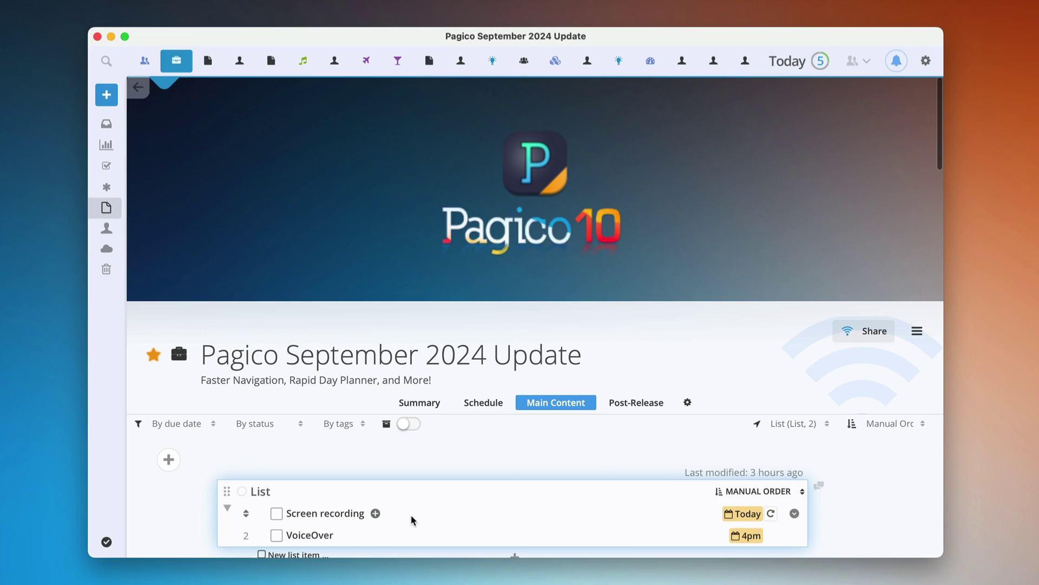
Snooze the Screen recording task until Monday 3pm (Mon, Sep 16)
{"action": "right_click", "coordinate": [412, 520]}
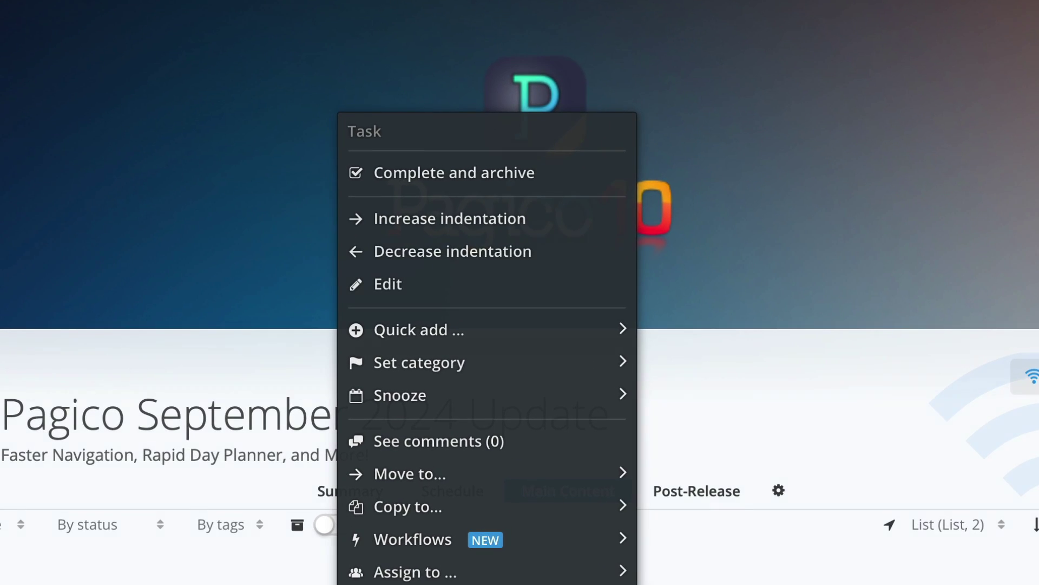
{"action": "mouse_move", "coordinate": [400, 395]}
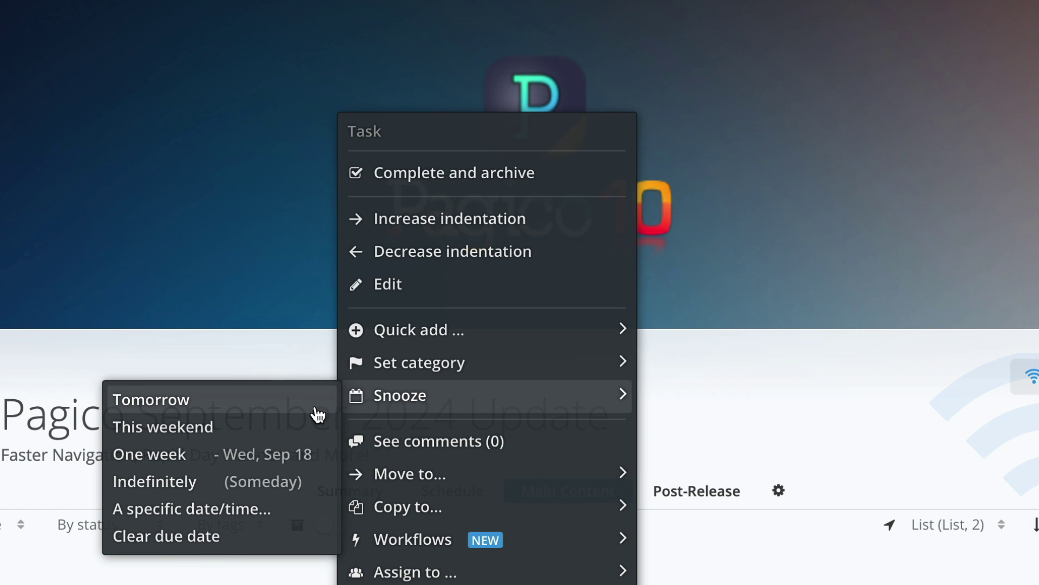
{"action": "left_click", "coordinate": [292, 516]}
{"action": "type", "text": "Monday 3pm"}
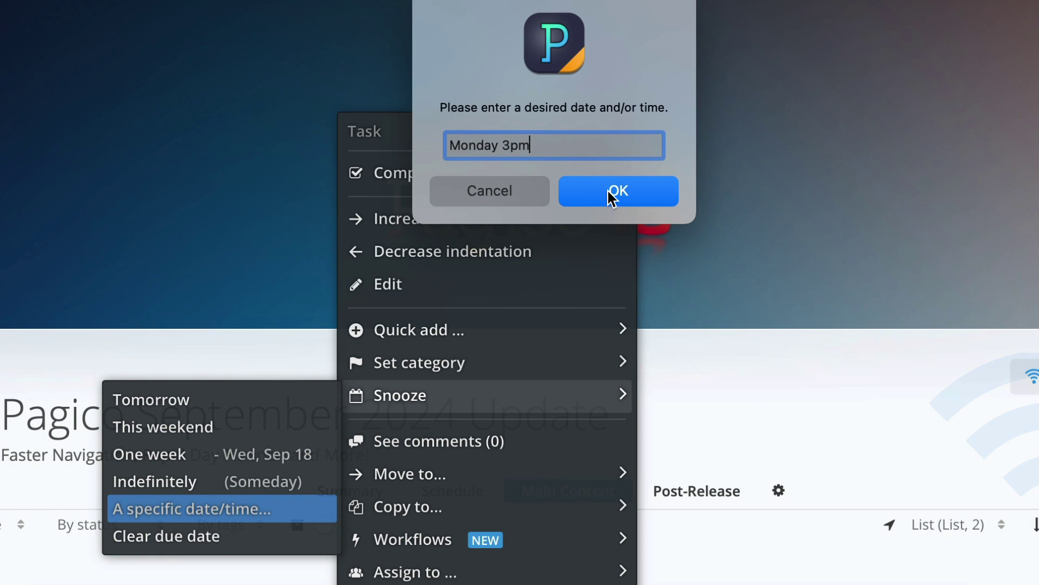
{"action": "left_click", "coordinate": [611, 195]}
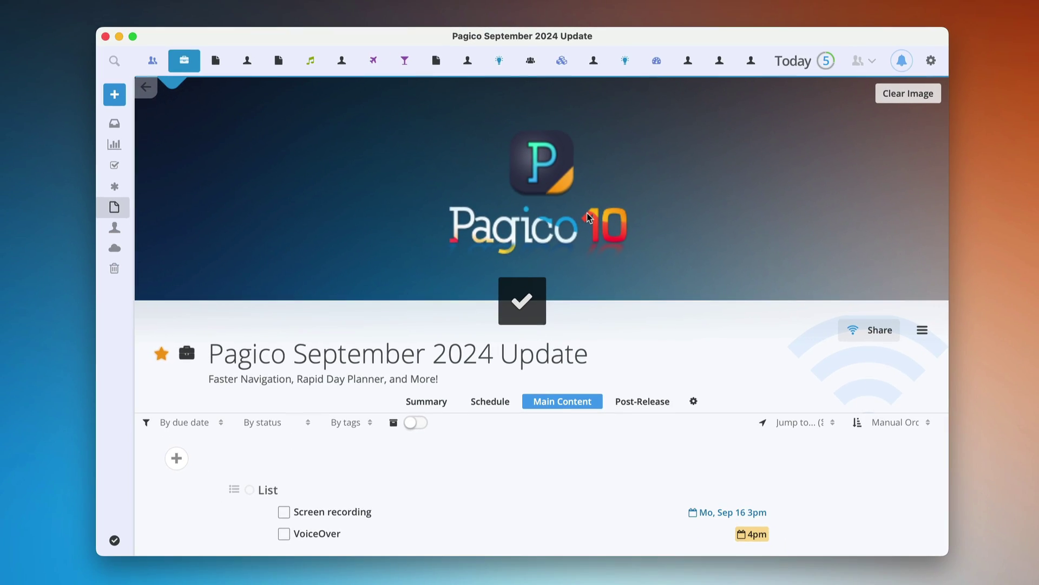